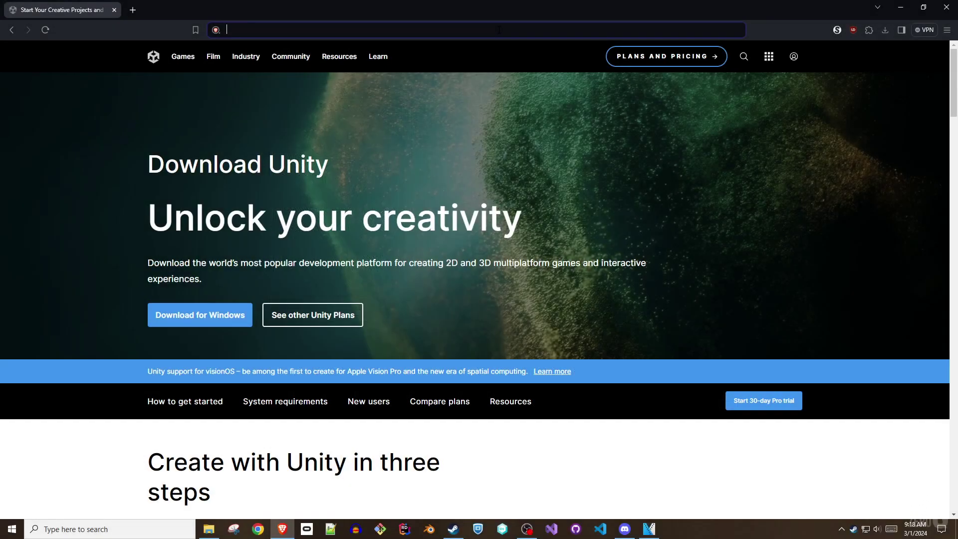
- Go to unity.com/download in Brave and download the Unity Hub installer for Windows
type("unity.co")
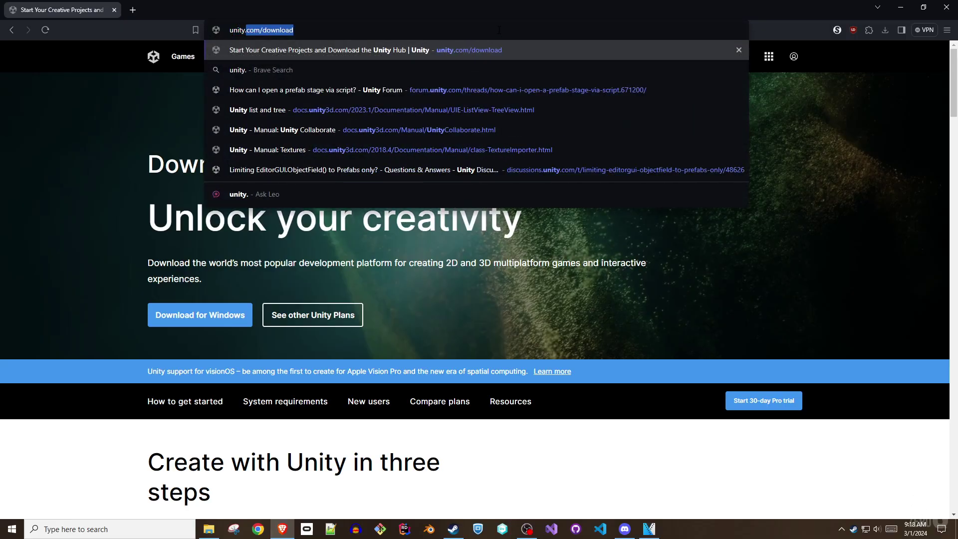
type("m/download")
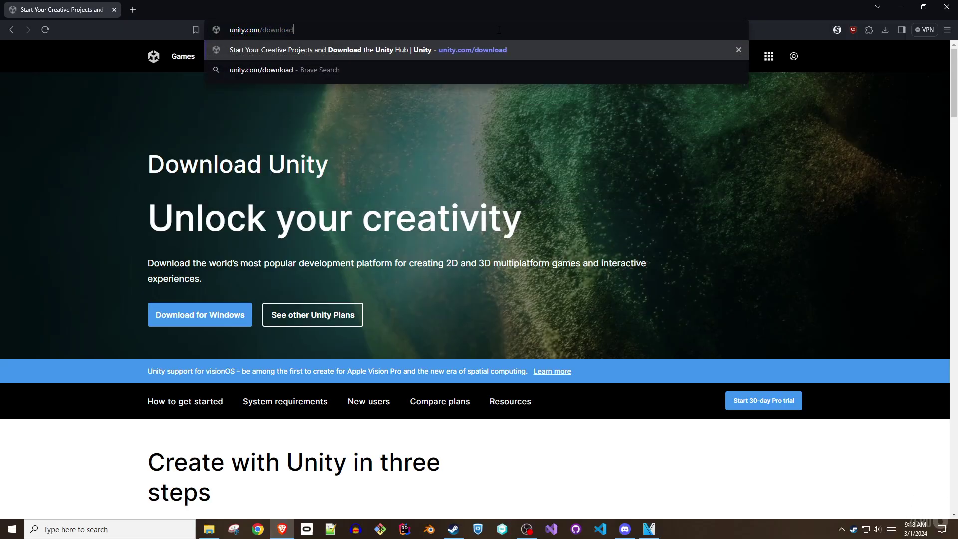
key("Return")
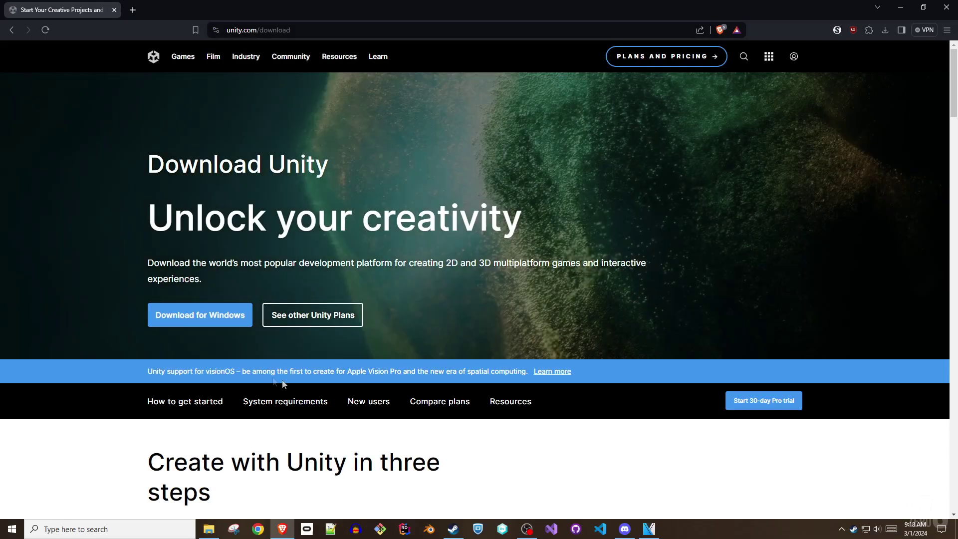
left_click(190, 315)
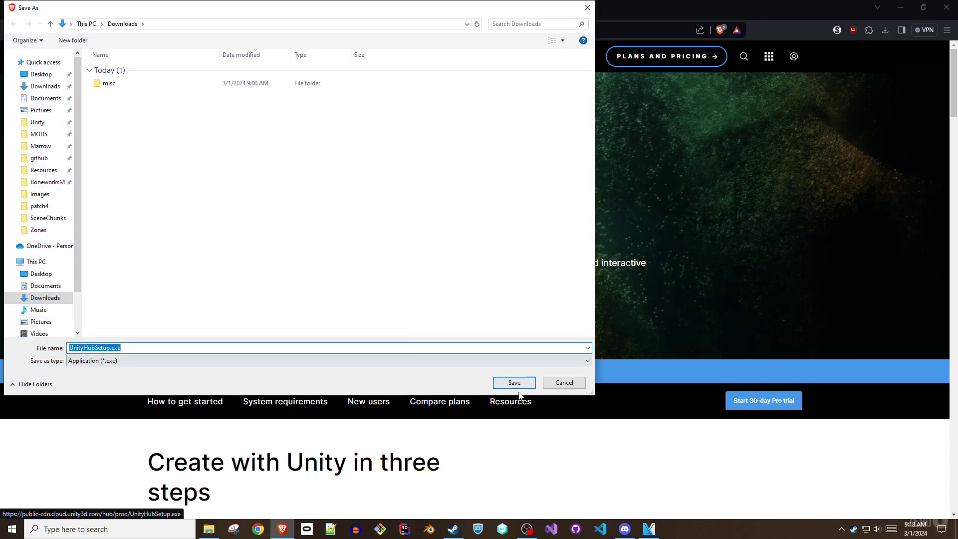
- Save UnityHubSetup.exe to Downloads and finish the Unity Hub installation
left_click(522, 385)
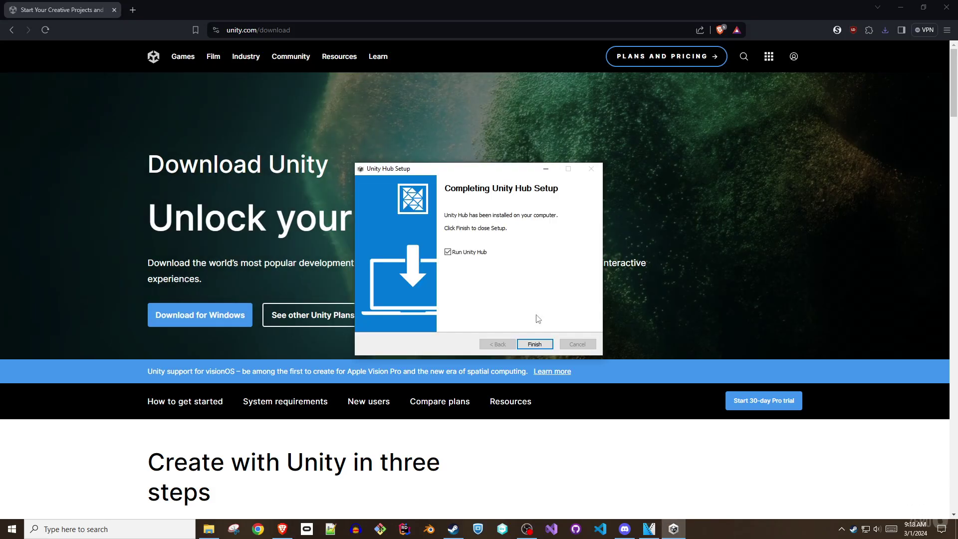
left_click(535, 344)
- Open the unityhub://2021.3.16f1 link and let Brave launch Unity Hub
type("unity")
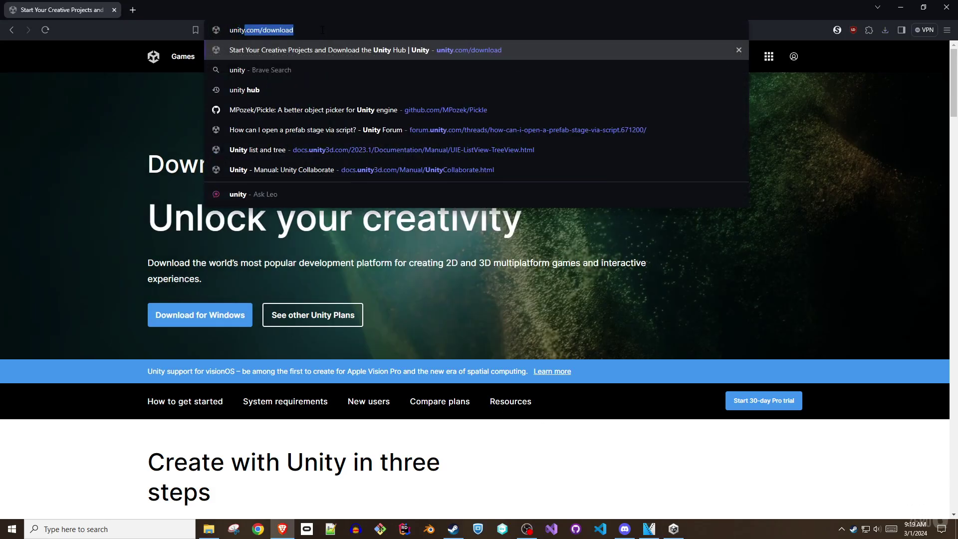
type("hub:")
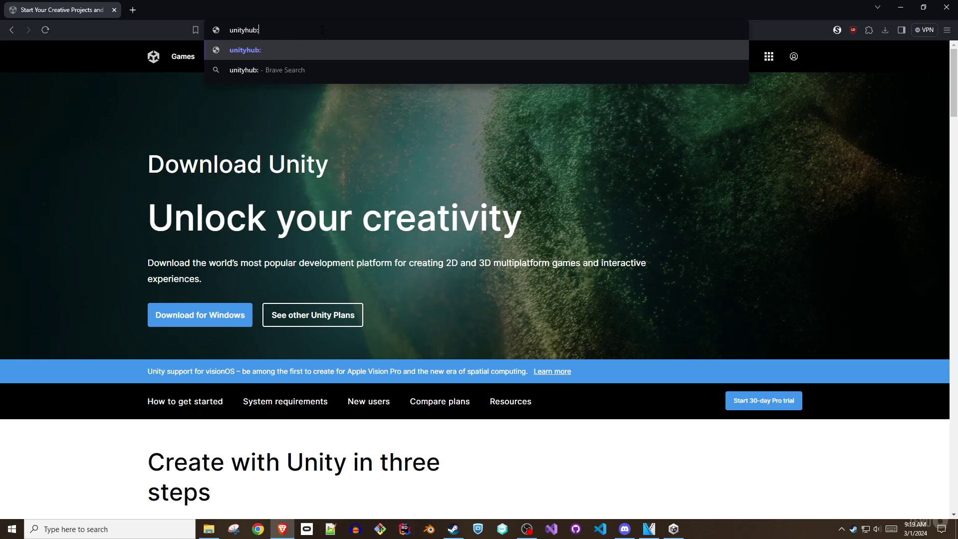
type("//")
type("2021.3.16f1")
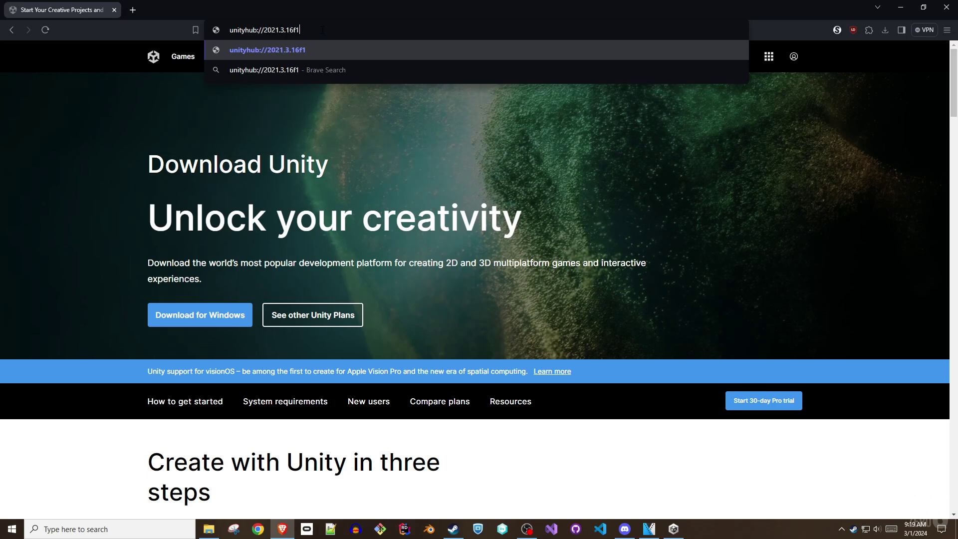
key("Return")
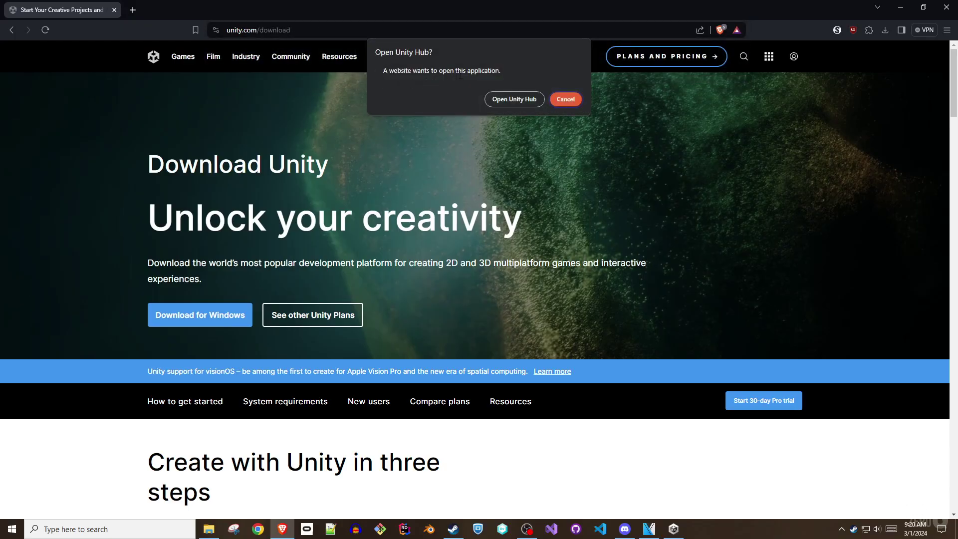
left_click(521, 101)
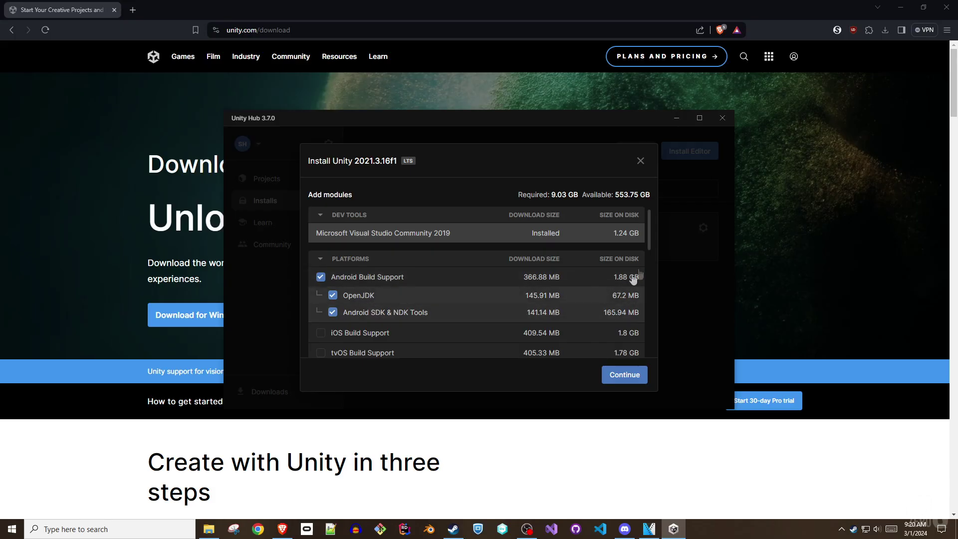
- Keep Android and Windows IL2CPP build support modules checked and continue the 2021.3.16f1 install
left_click_drag(648, 235, 662, 320)
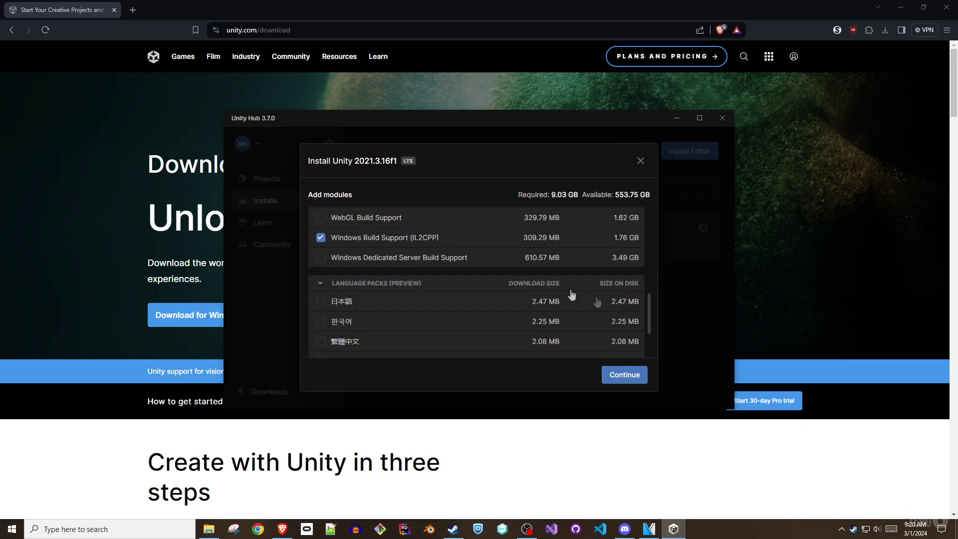
left_click(634, 376)
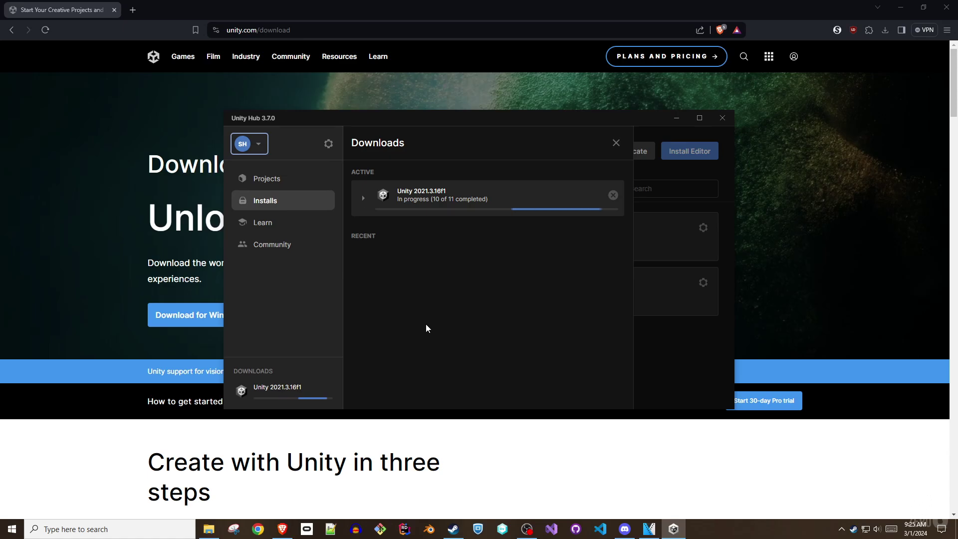
- Create a new project on editor 2021.3.16f1, renamed from the default to SDKTutorial
left_click(276, 180)
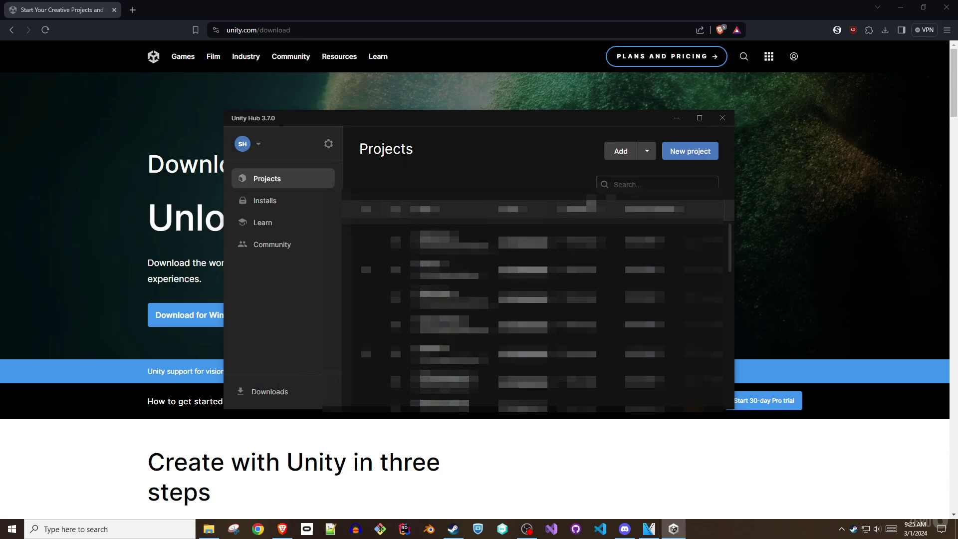
left_click(689, 152)
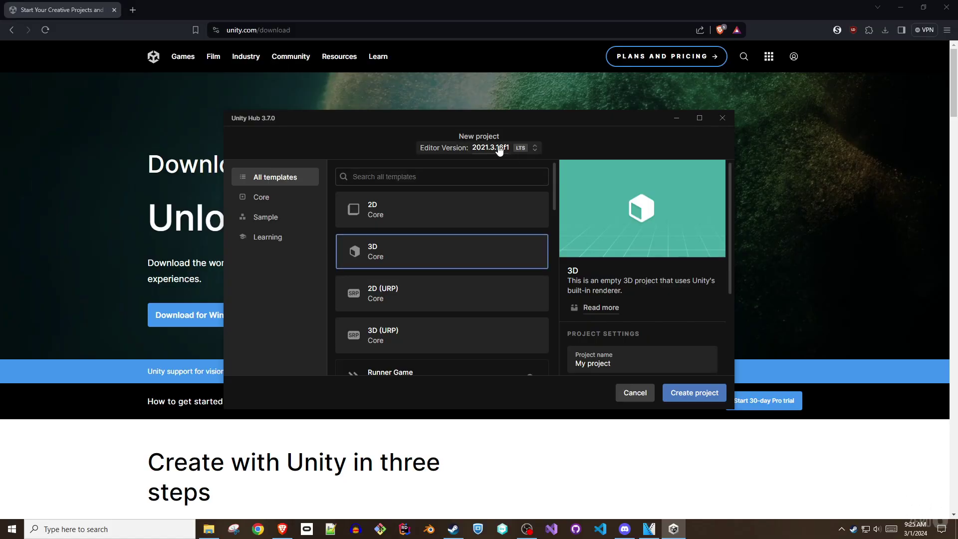
left_click(499, 149)
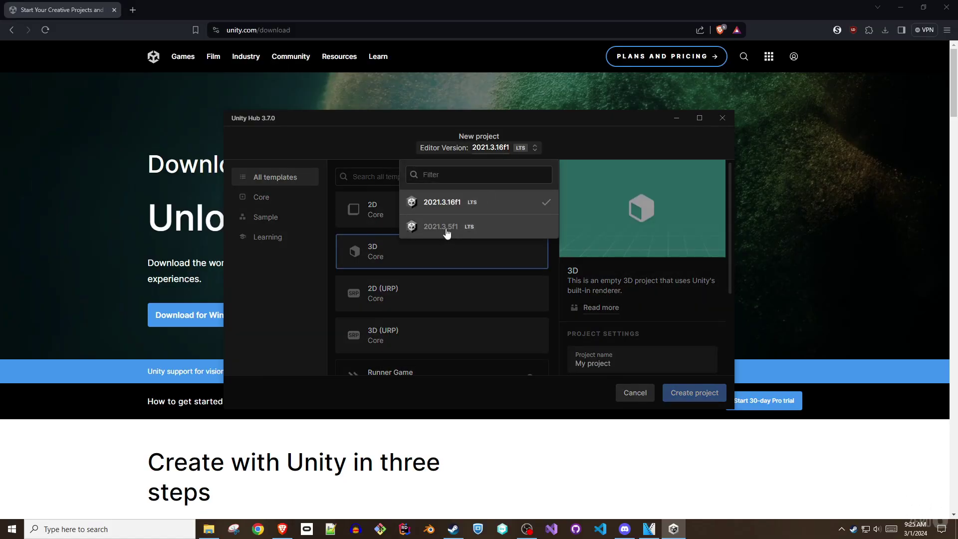
left_click(507, 208)
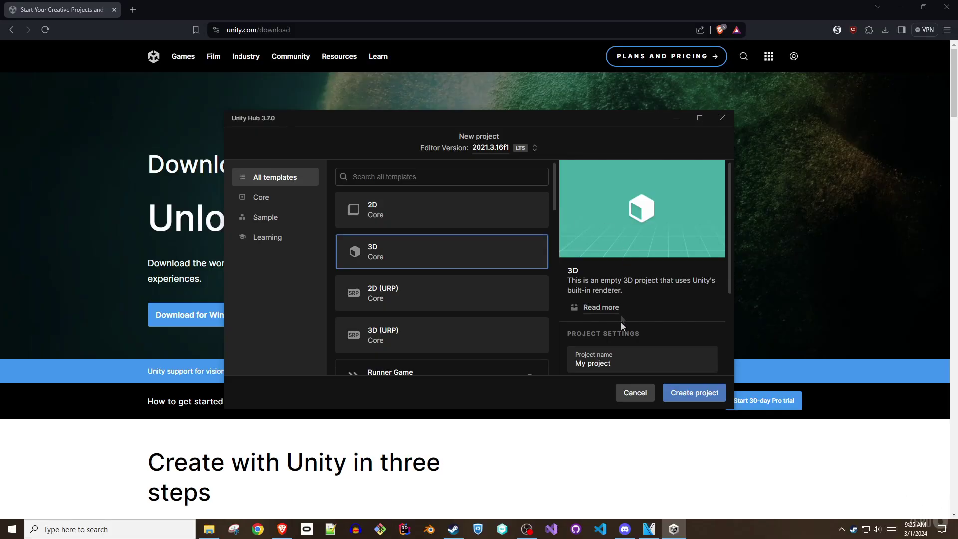
left_click_drag(622, 366, 570, 366)
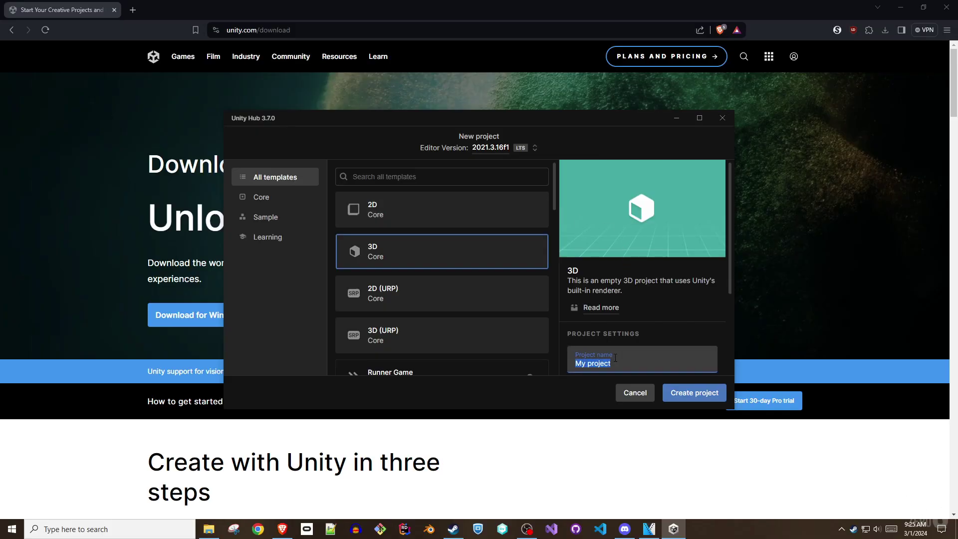
key("BackSpace")
type("S")
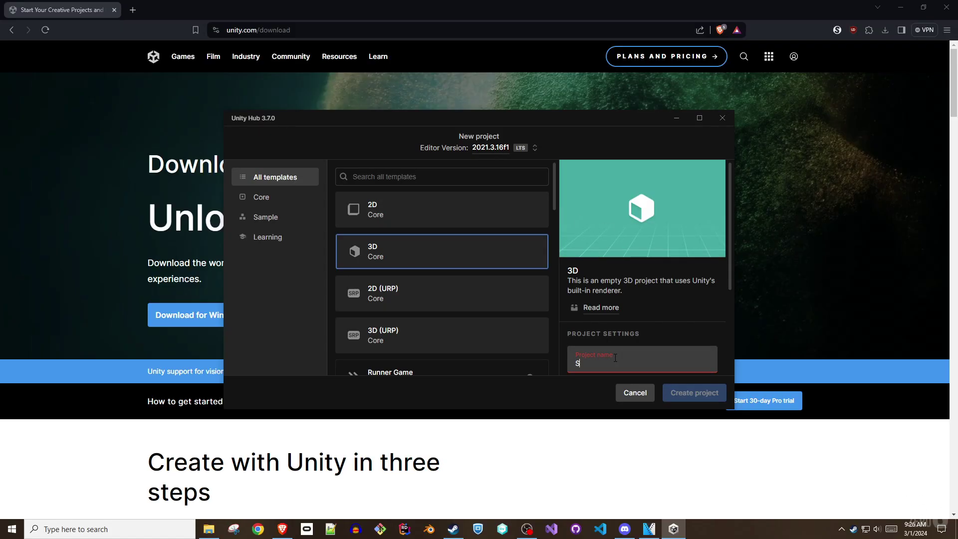
type("DKTutorial")
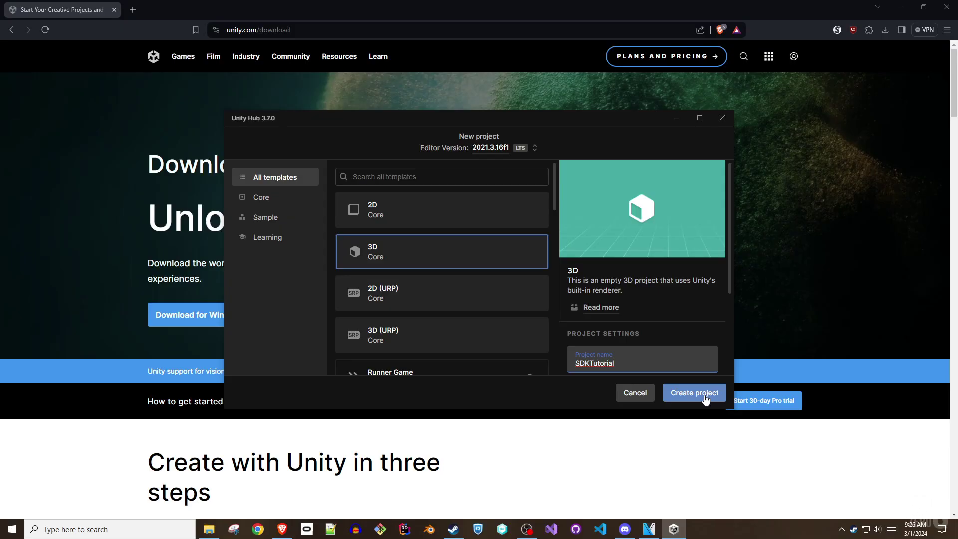
left_click(705, 399)
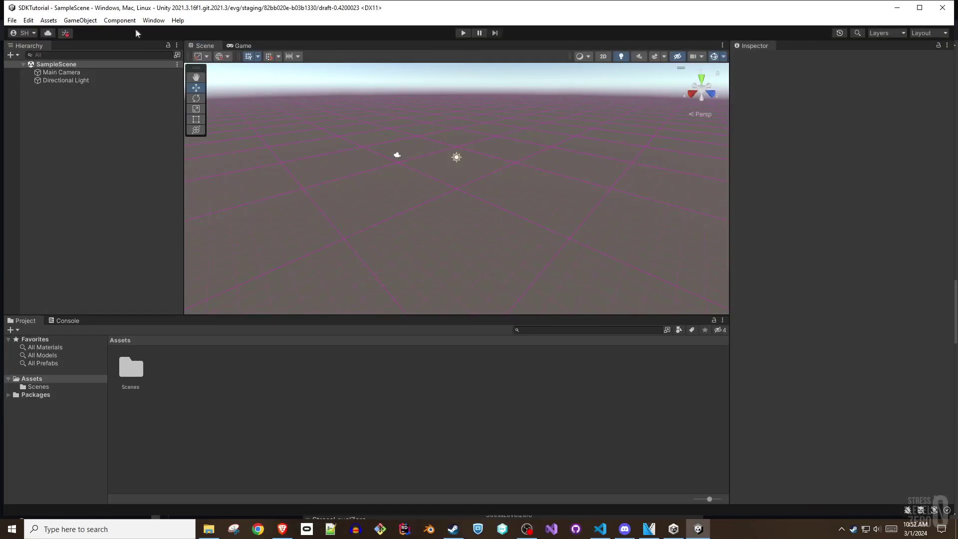
- Reach the Package Manager's Advanced Project Settings and centre the Project Settings window
left_click(154, 20)
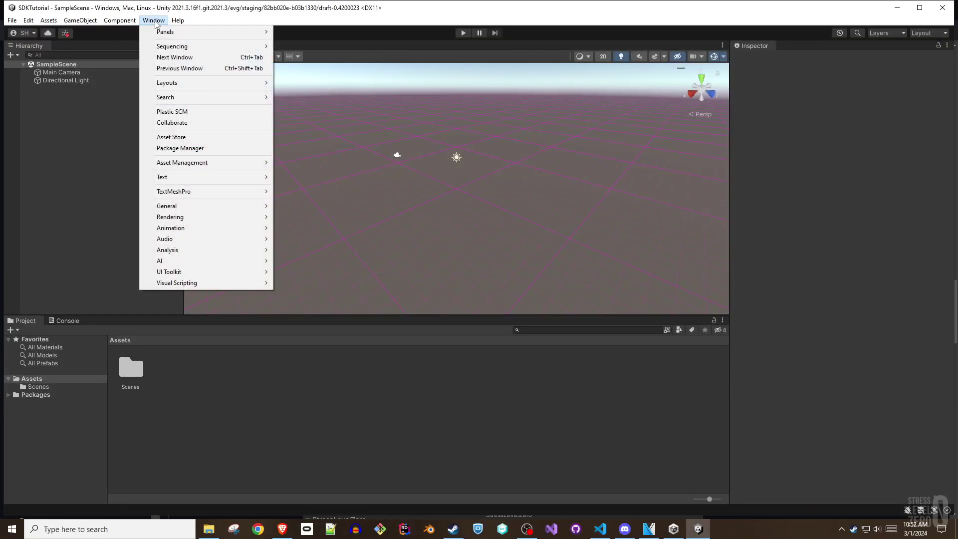
left_click(189, 149)
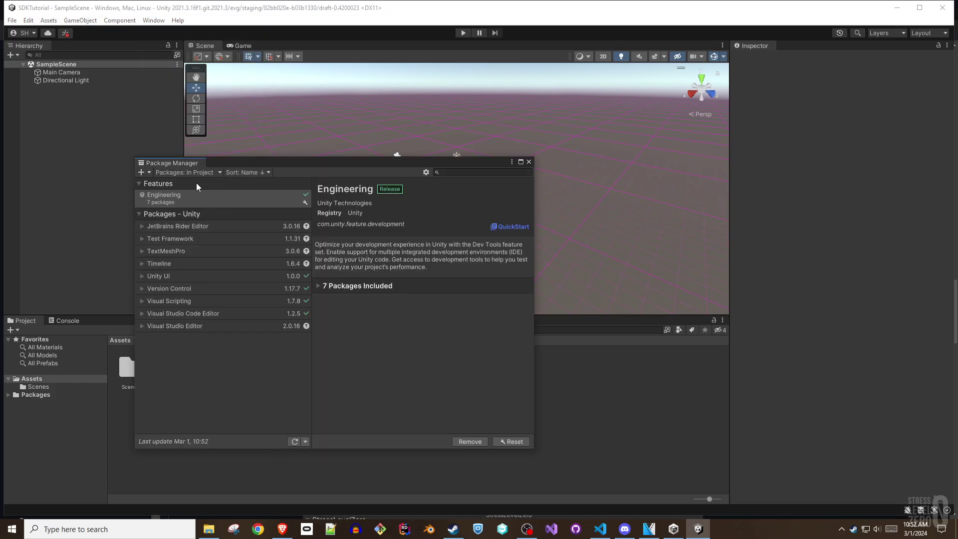
left_click(426, 172)
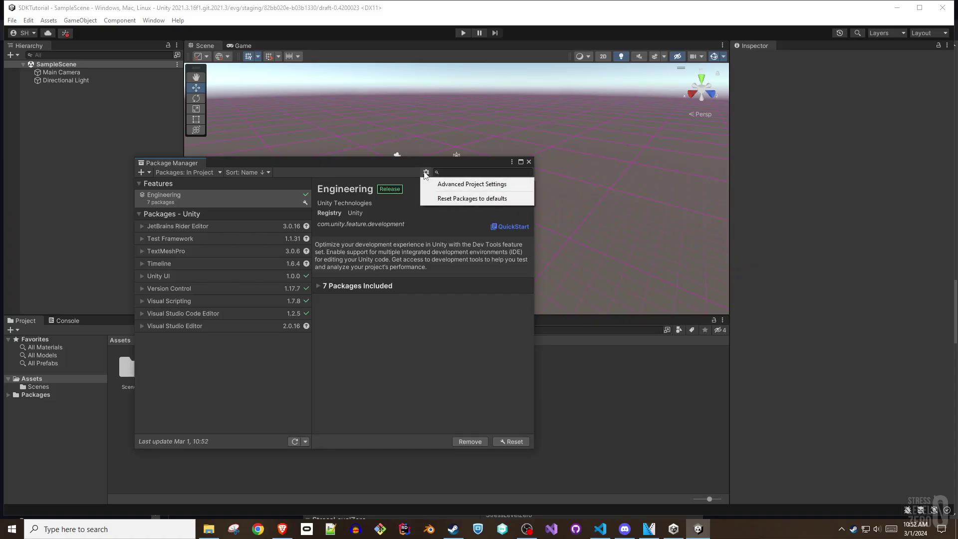
left_click(460, 185)
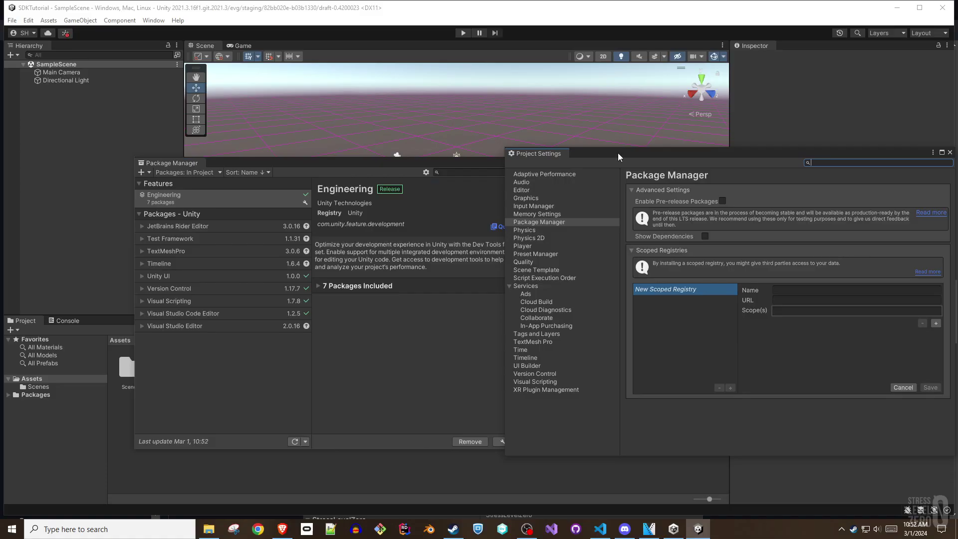
left_click_drag(618, 153, 352, 141)
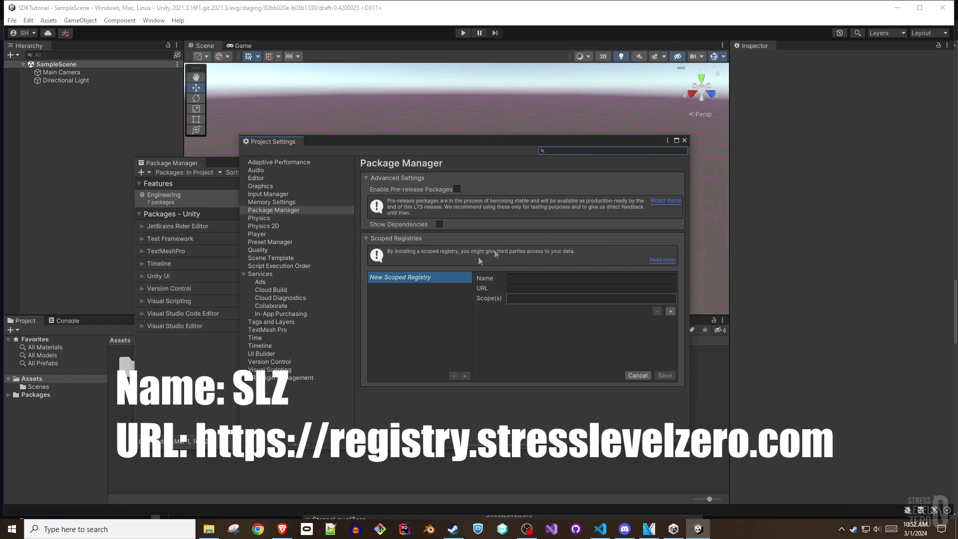
left_click(530, 278)
type("SLZ")
left_click(530, 278)
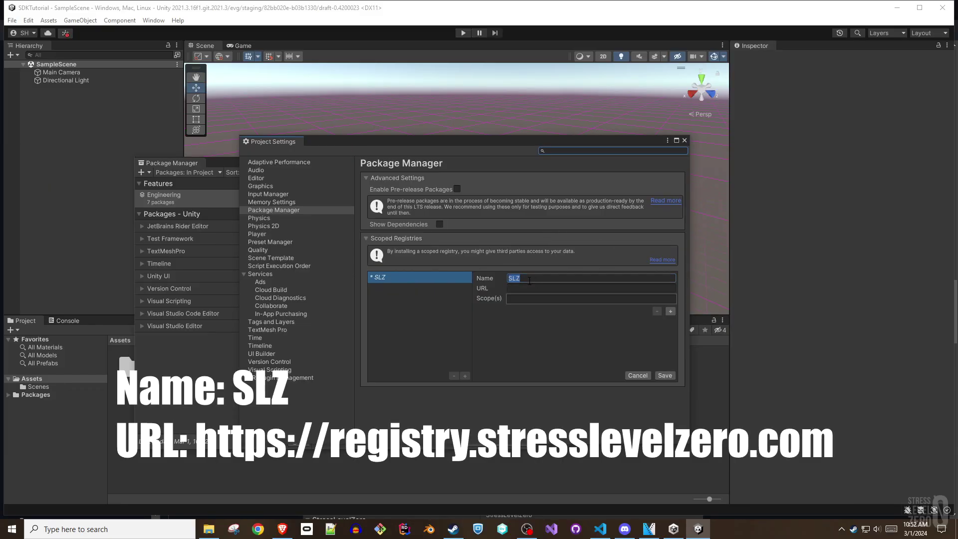
left_click(546, 288)
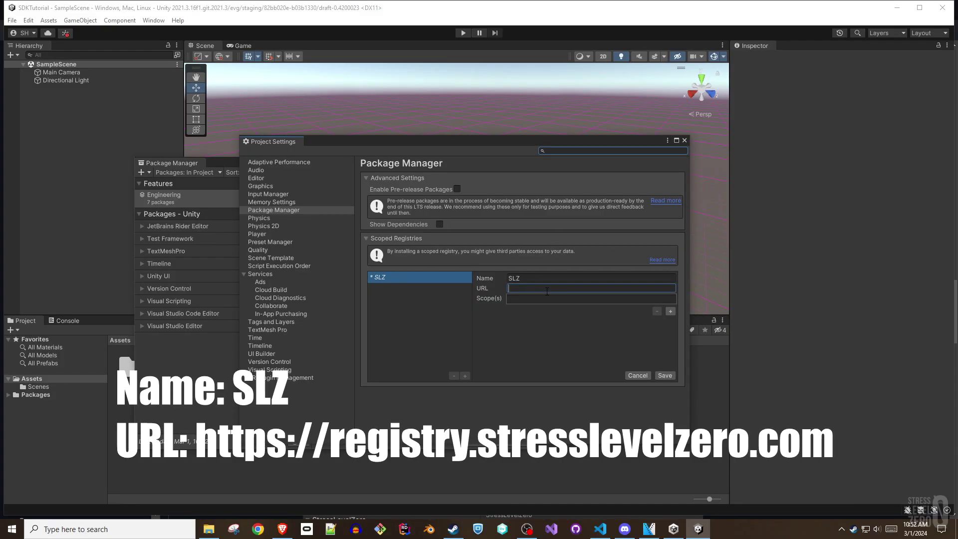
type("https://registry.stresslevelzero.com")
left_click_drag(607, 288, 508, 288)
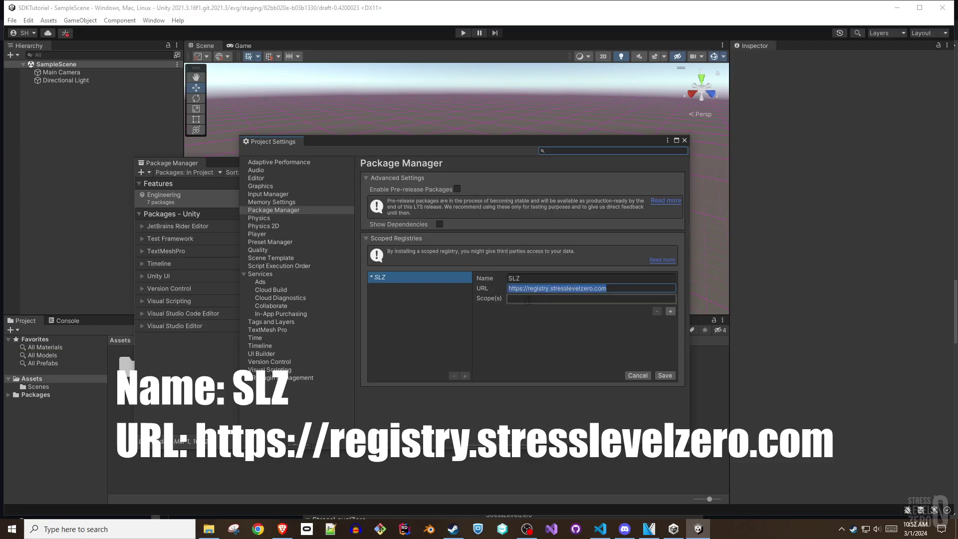
- Add scopes com.stresslevelzero, com.unity.render-pipelines and com.unity.shadergraph, then save the registry
left_click(580, 298)
type("com.stresslevelzero")
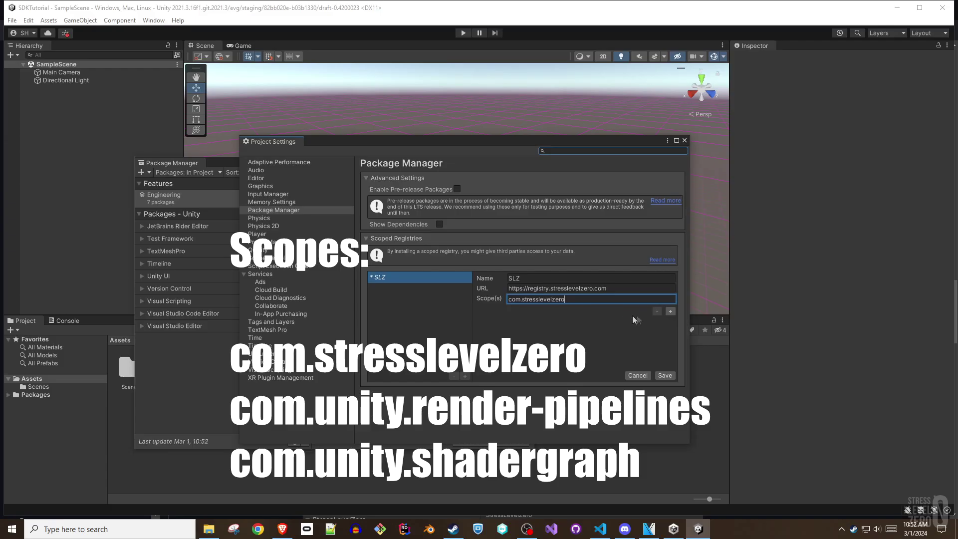
left_click(671, 312)
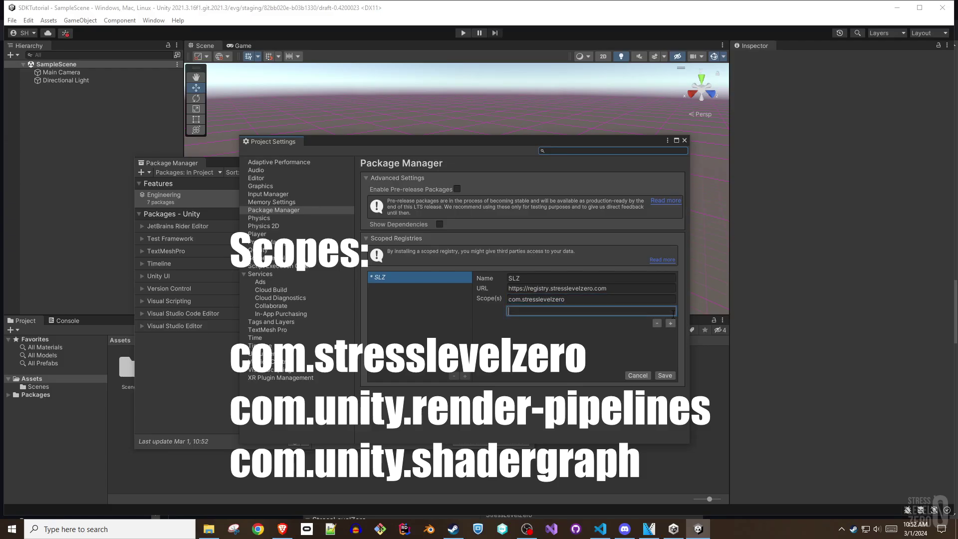
type("com.unity.render-pipelines")
left_click(670, 324)
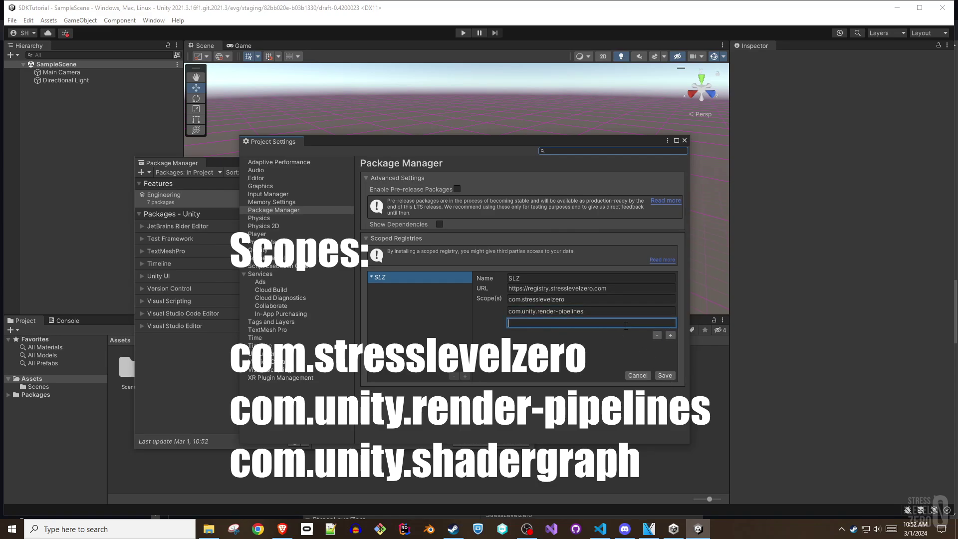
type("com.unity.shadergraph")
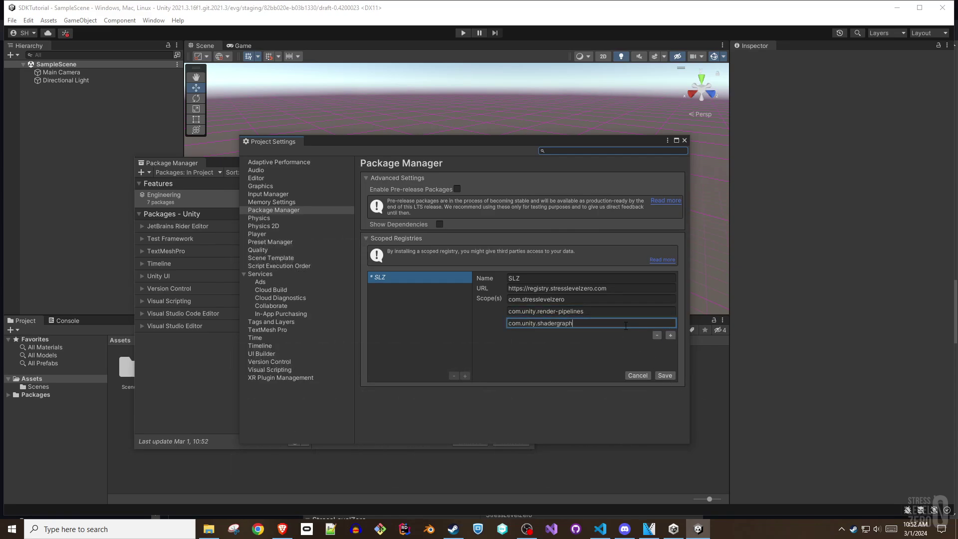
left_click(668, 376)
- Close Project Settings, switch Packages to My Registries, and install Marrow SDK 0.6.0
left_click(717, 384)
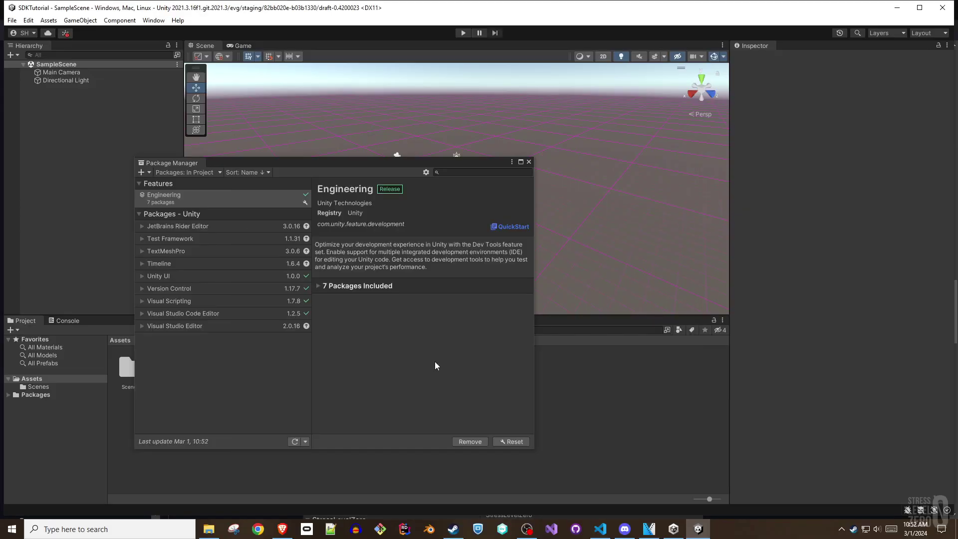
left_click(202, 172)
left_click(194, 196)
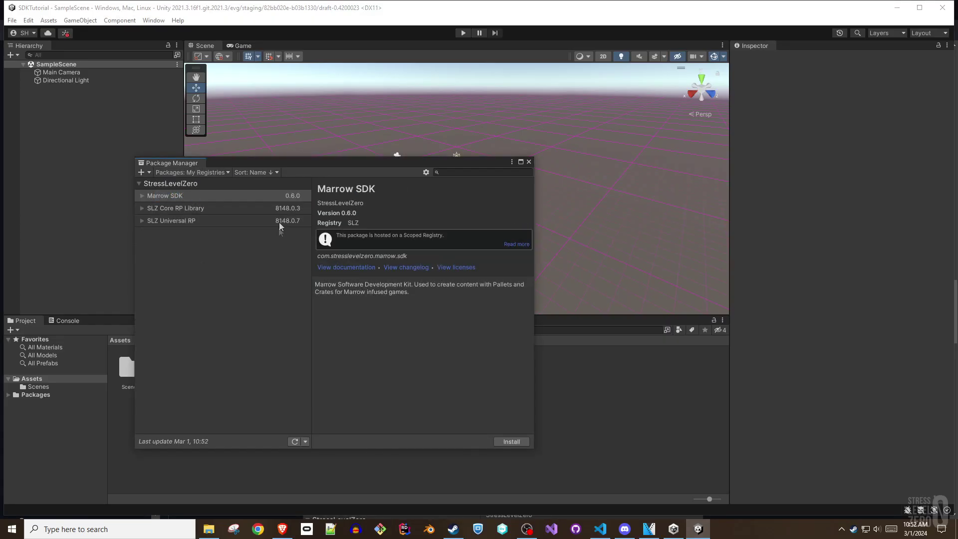
left_click(511, 441)
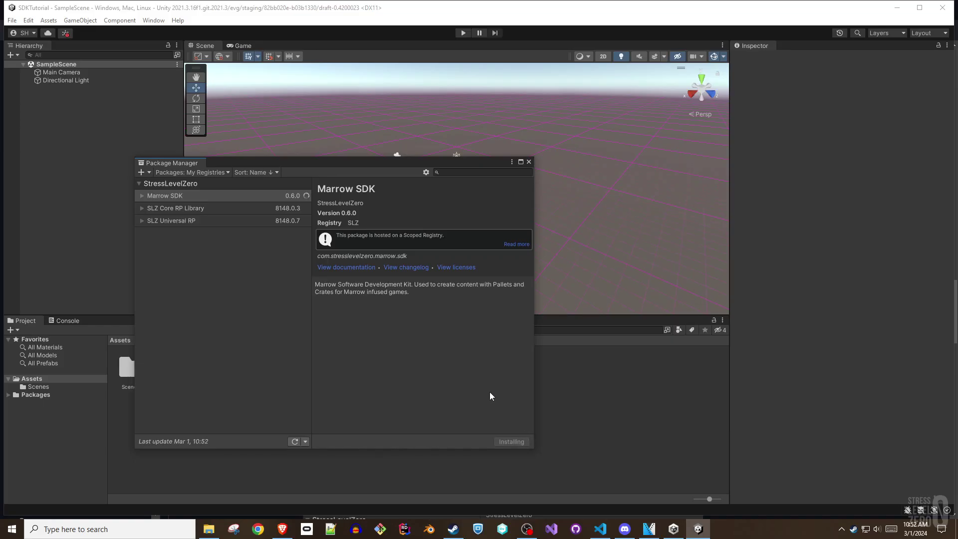